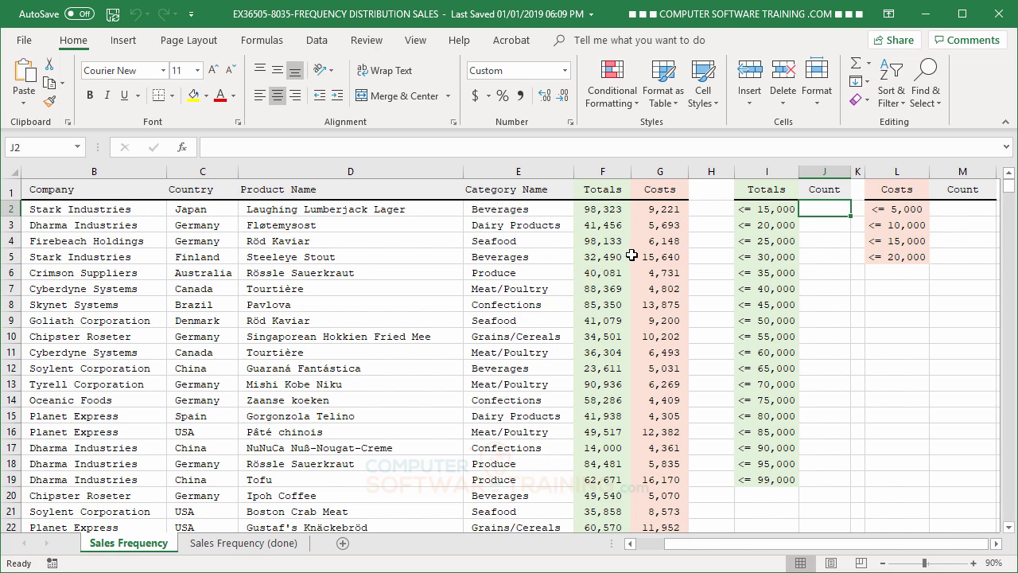
left_click(603, 210)
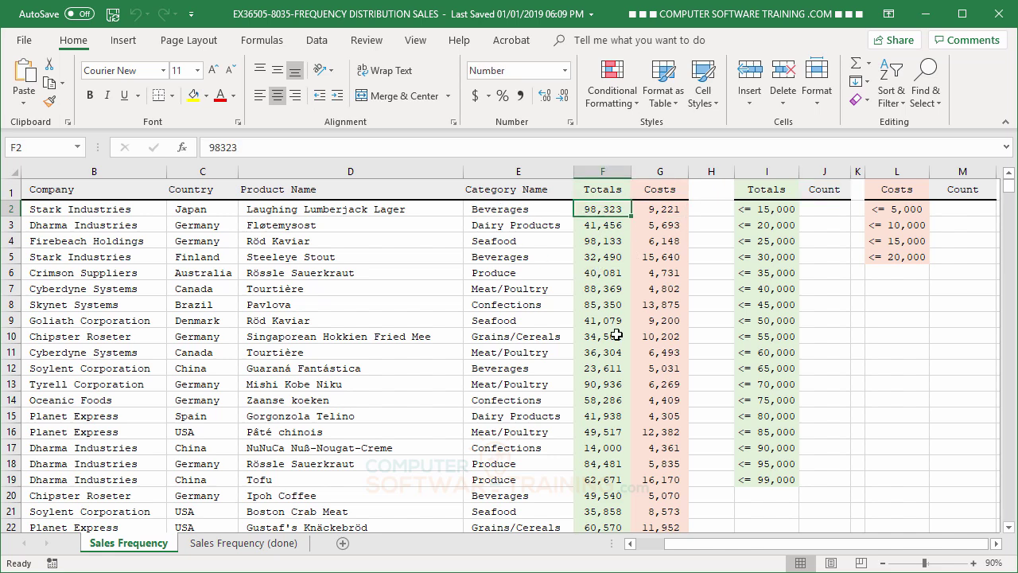
left_click(654, 212)
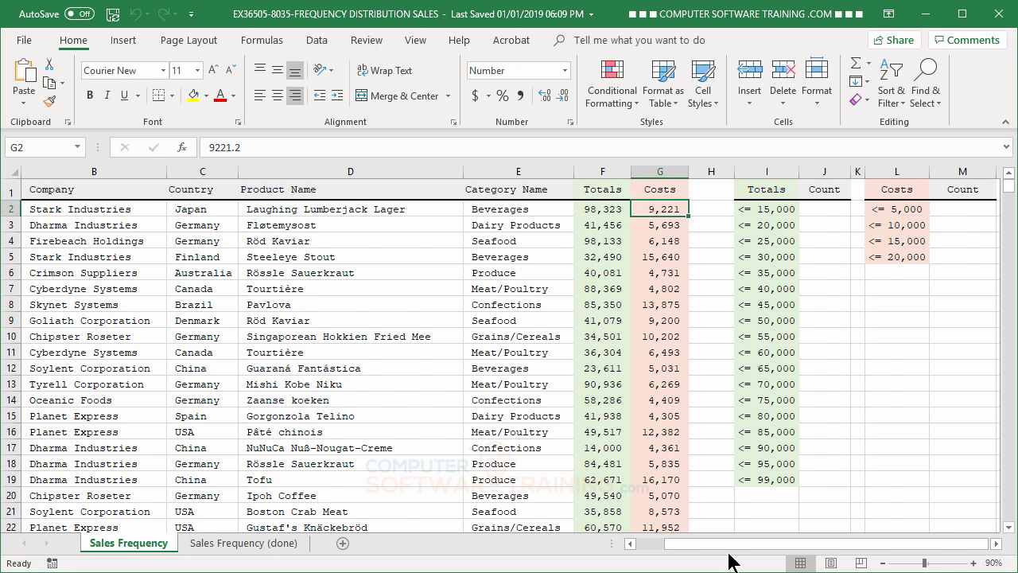
Step: Fill the Totals Count cells J2:J19 with the array formula =FREQUENCY(F2:F75001,I2:I19)
left_click(825, 211)
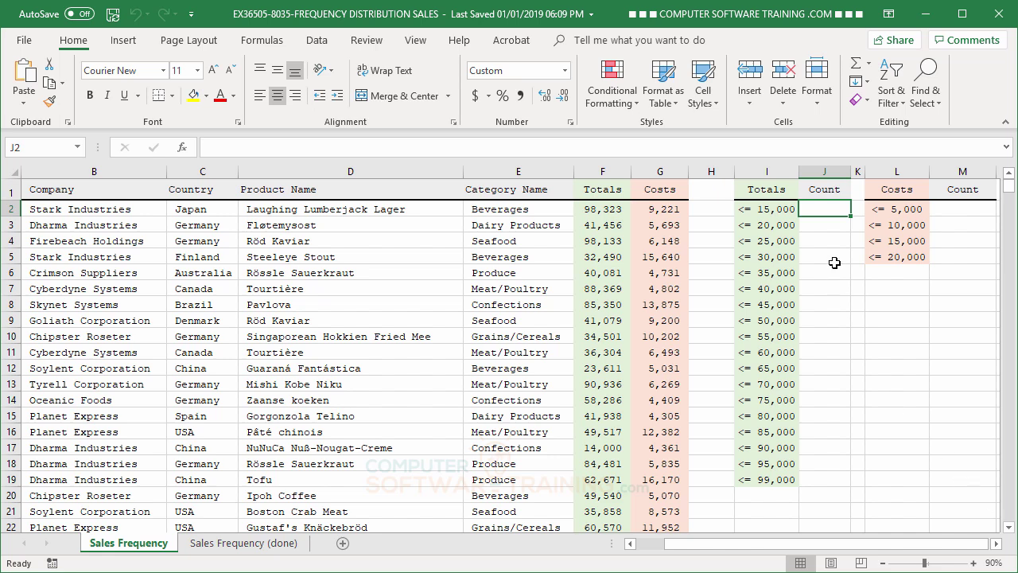
left_click_drag(825, 209, 819, 477)
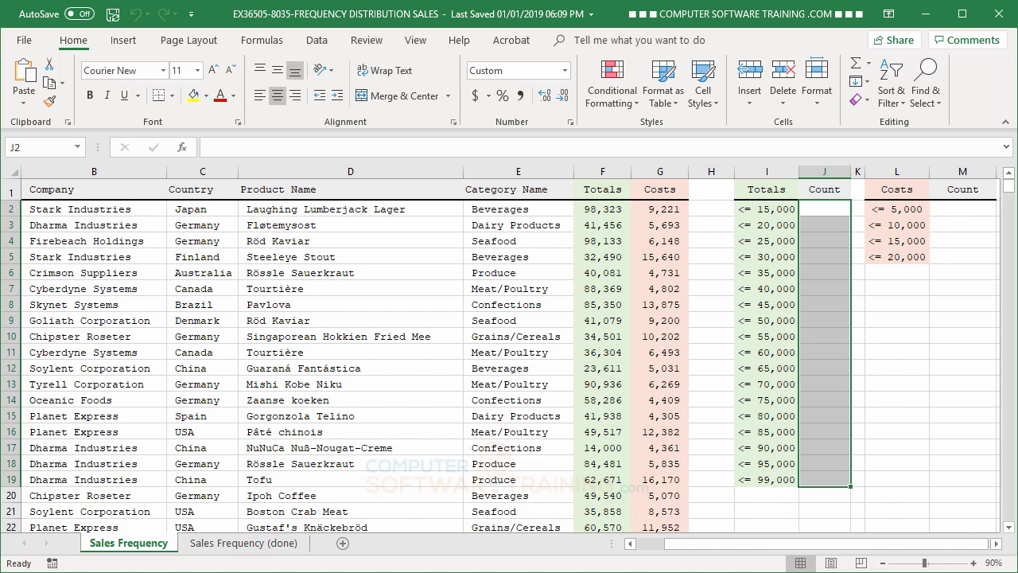
type("=")
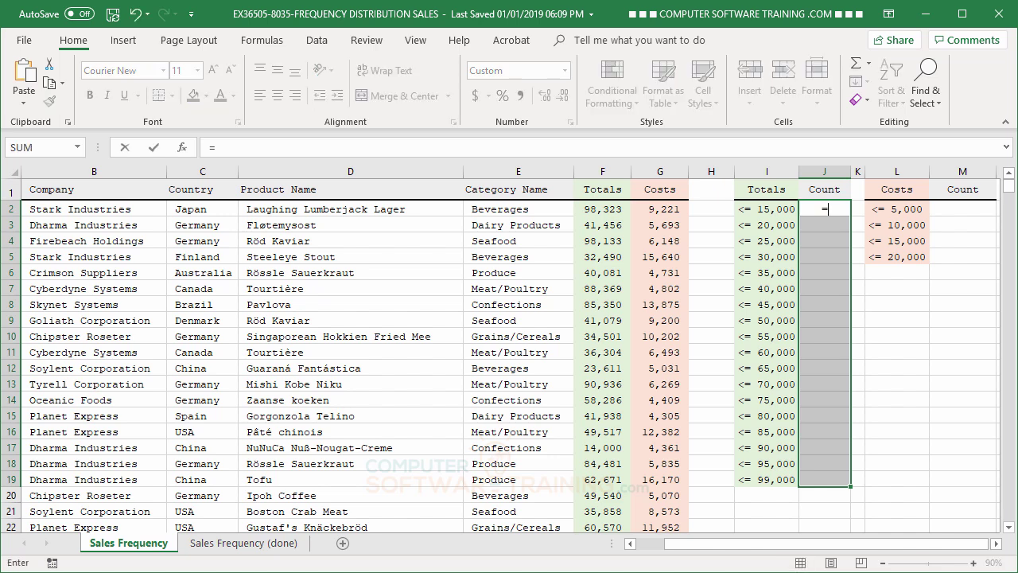
type("fre")
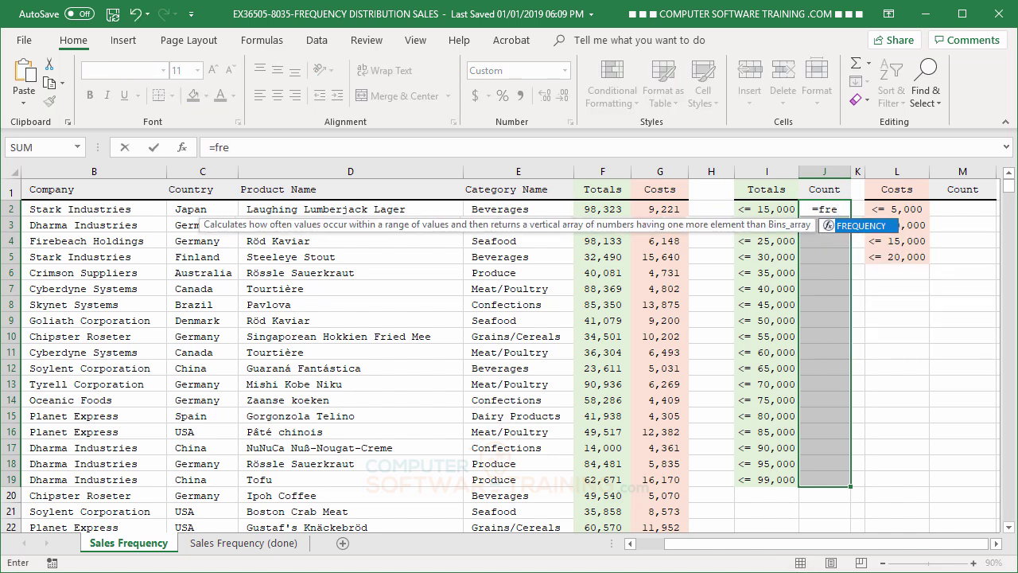
double_click(830, 225)
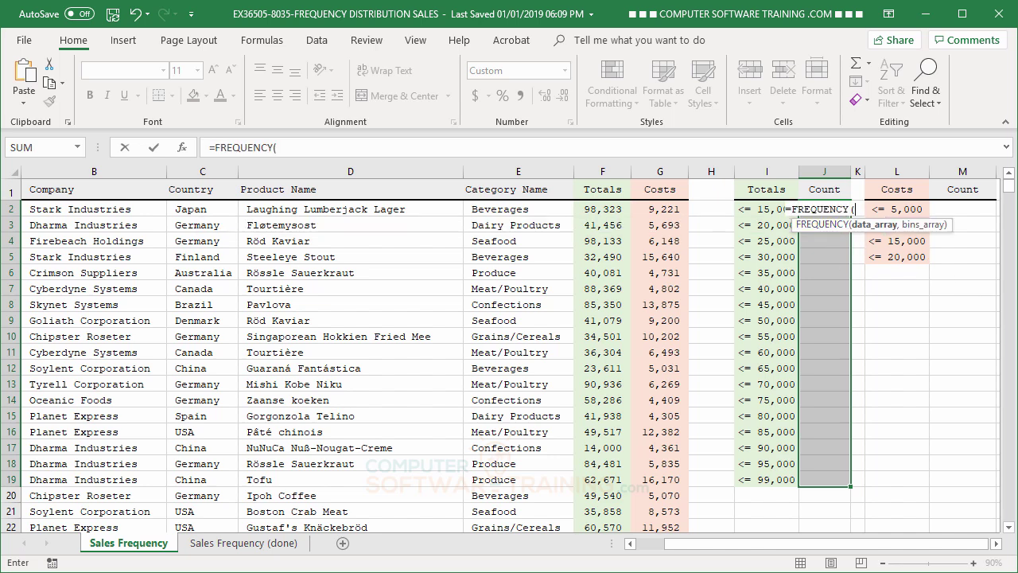
left_click(603, 211)
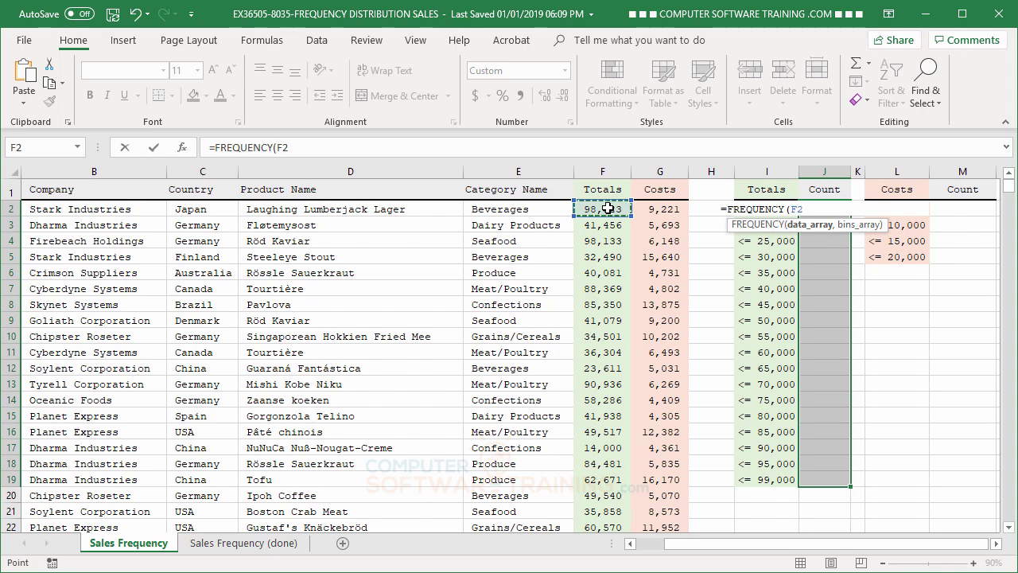
key("ctrl+shift+Down")
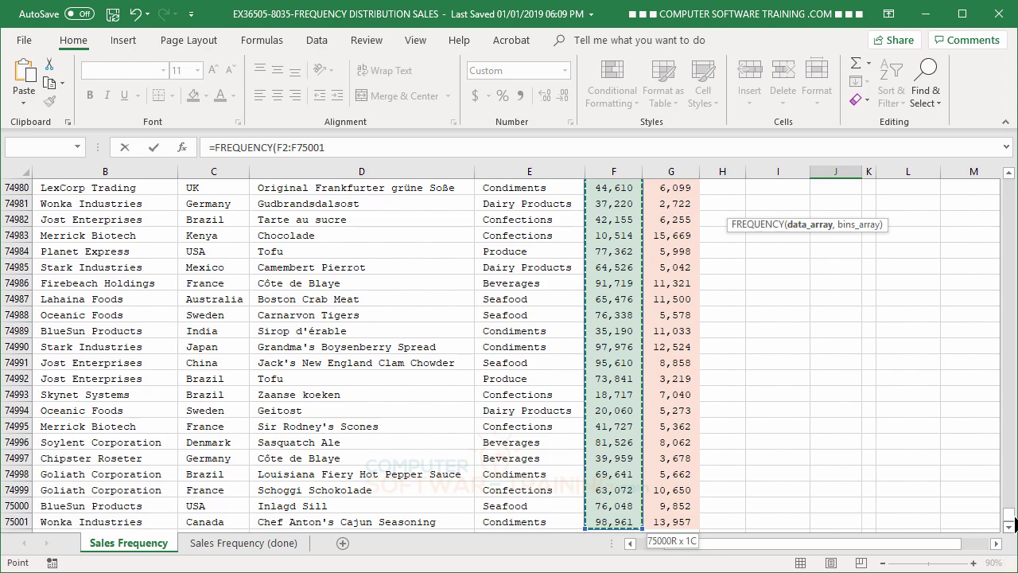
left_click_drag(1008, 519, 1010, 183)
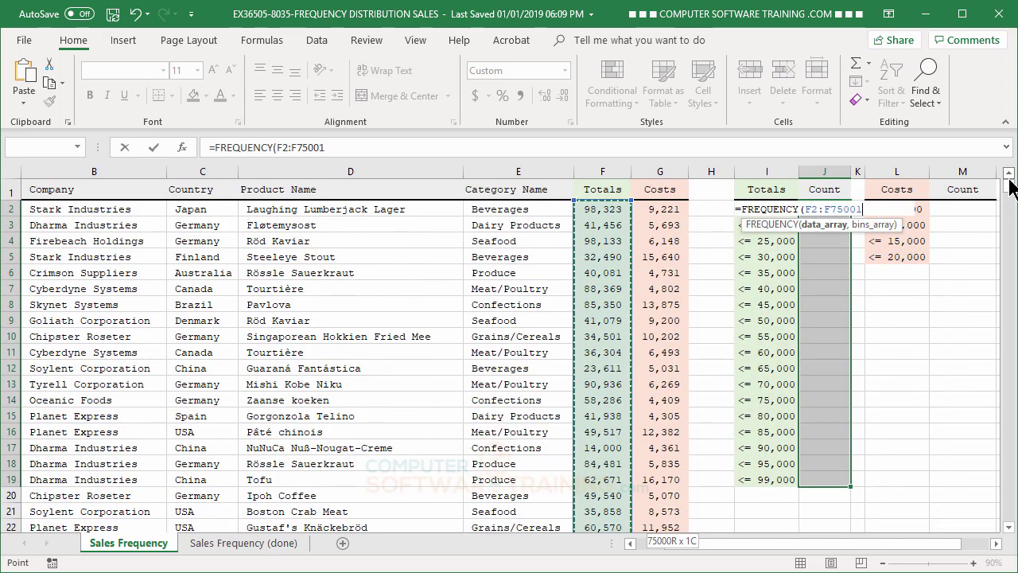
type(",")
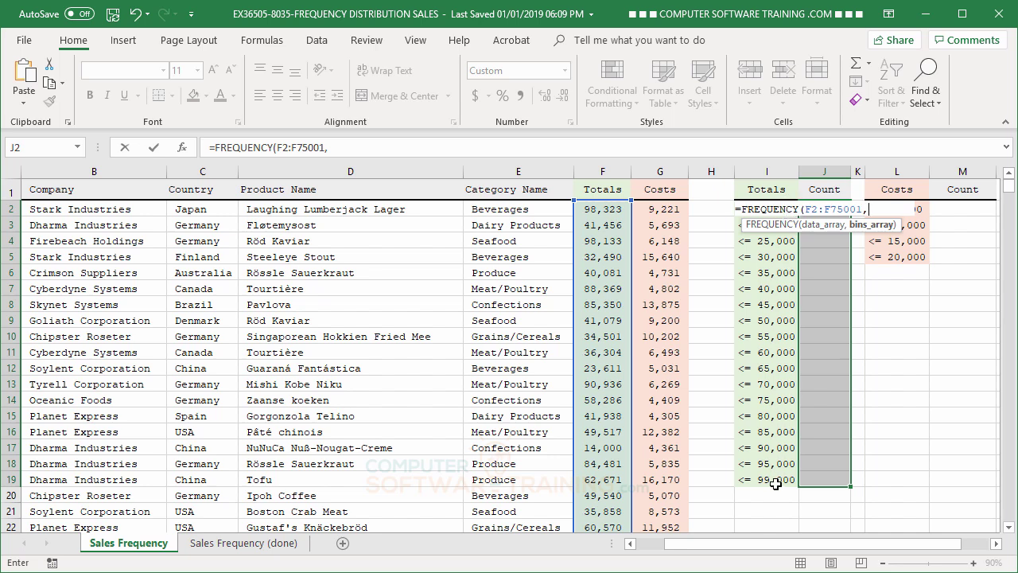
left_click_drag(774, 482, 768, 211)
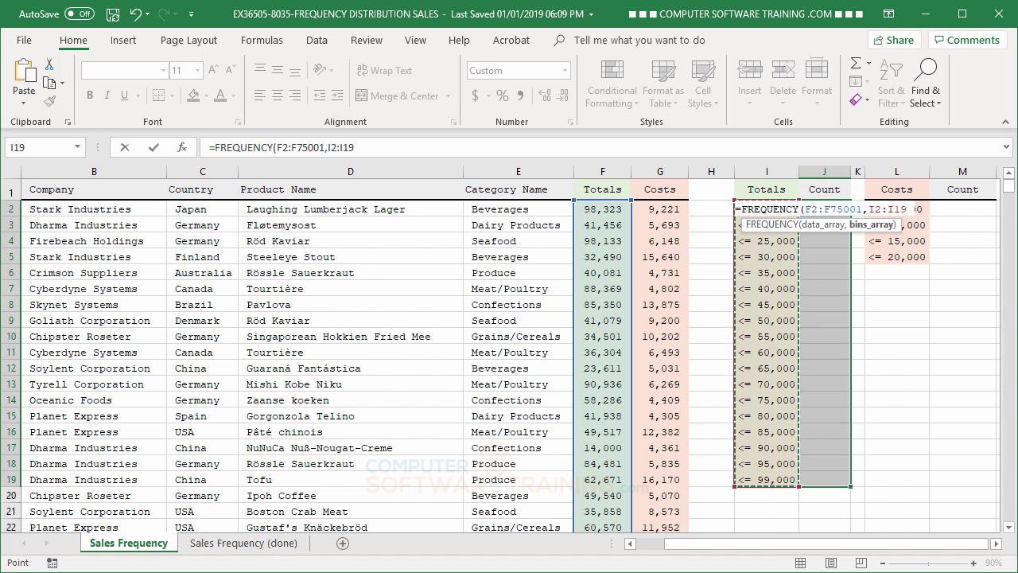
type(")")
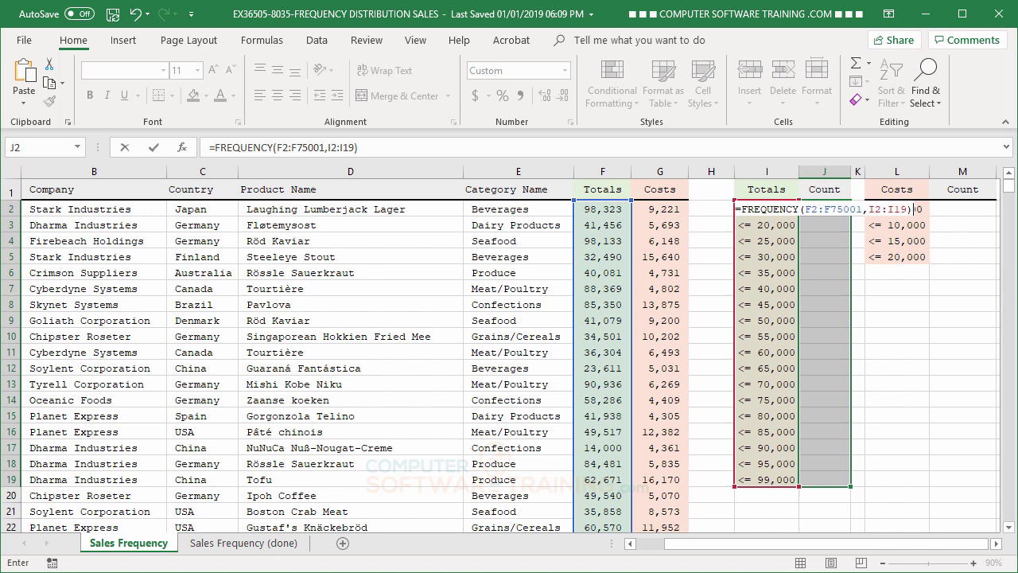
key("ctrl+shift+Return")
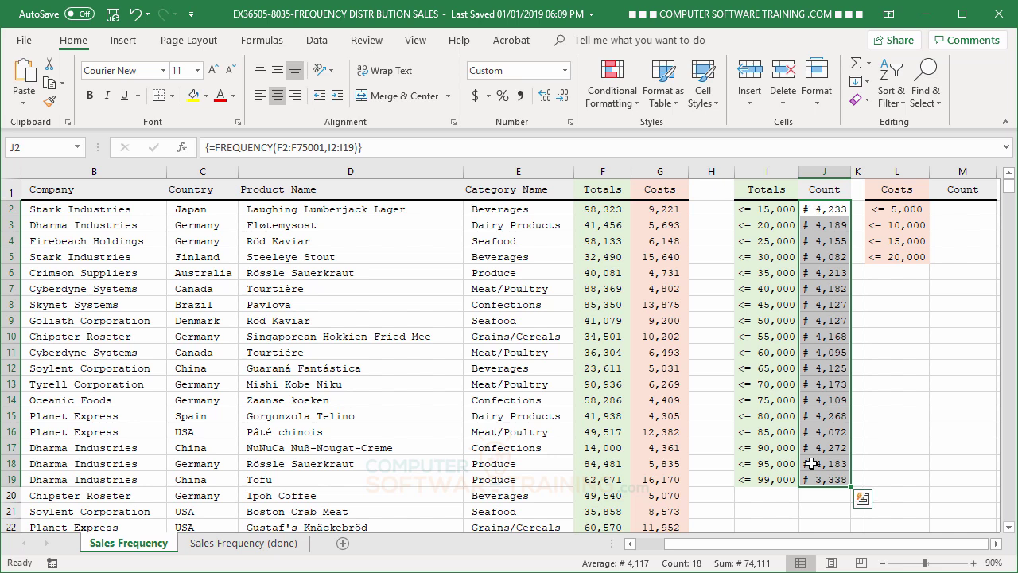
Step: Examine the custom number format code applied to the Totals counts in J2:J19
left_click(571, 122)
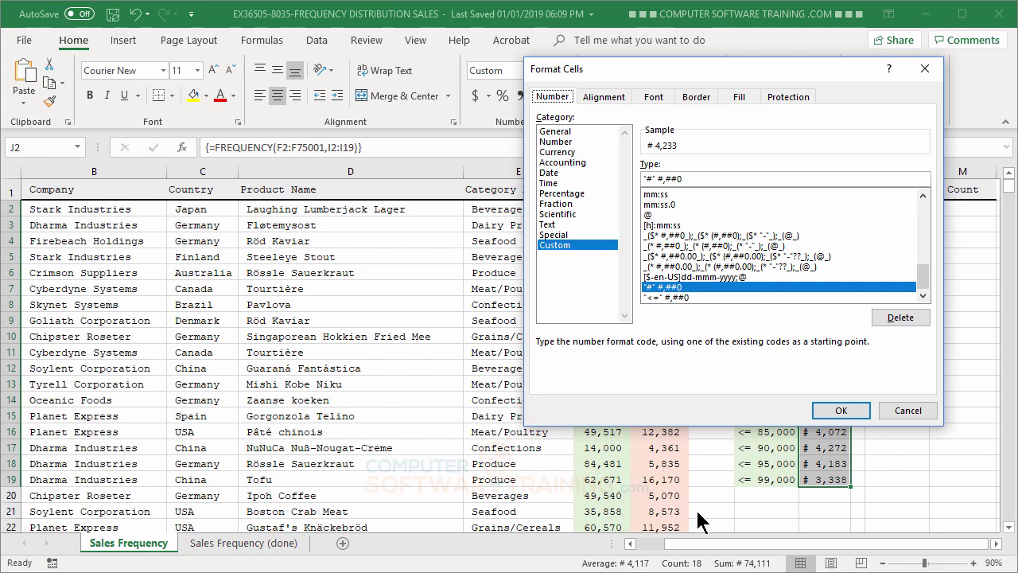
left_click(646, 178)
left_click(840, 409)
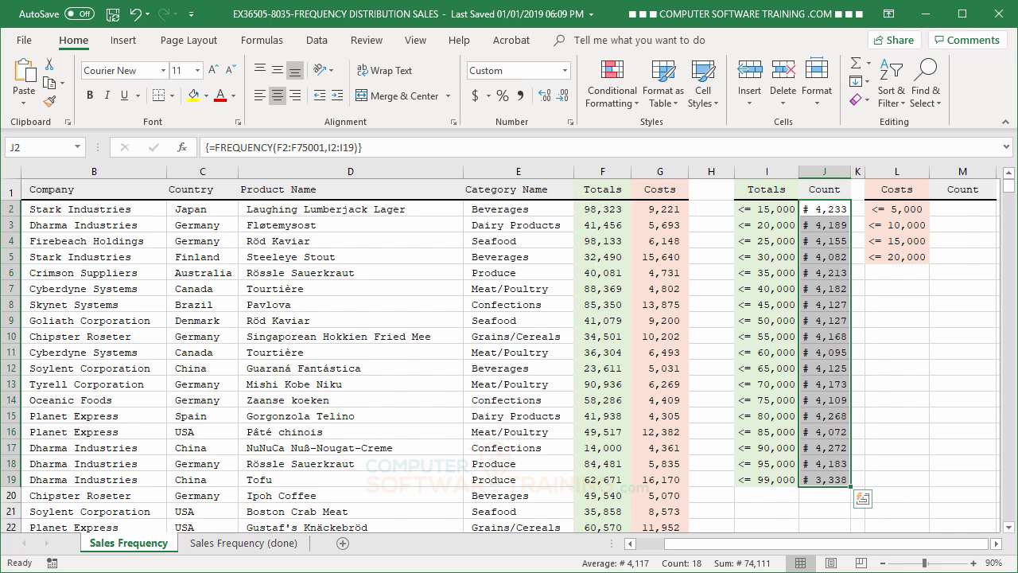
left_click(898, 350)
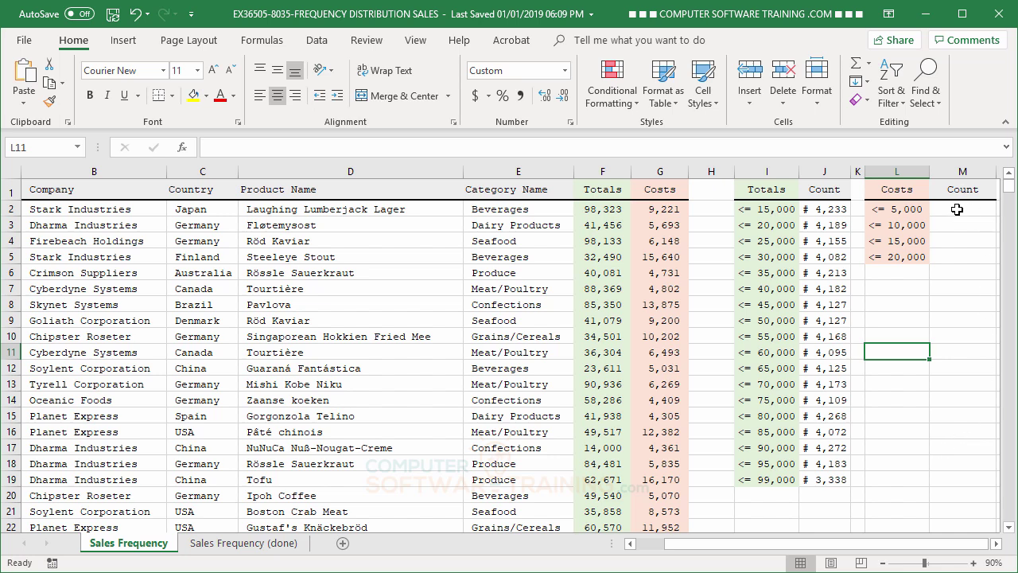
Step: Fill the Costs Count cells M2:M5 with the array formula =FREQUENCY(G2:G75001,L2:L5)
left_click_drag(957, 210, 960, 251)
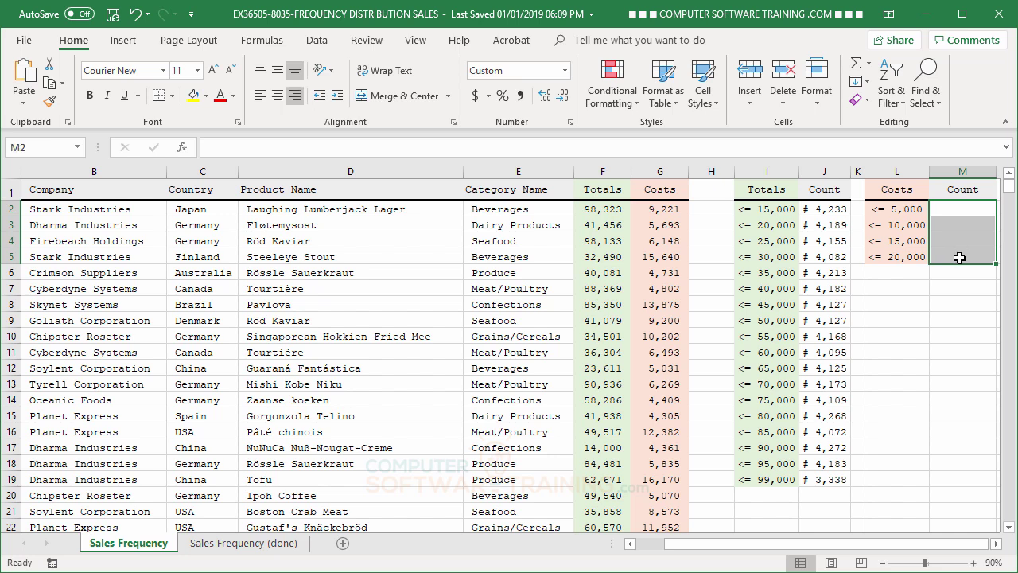
type("=fr")
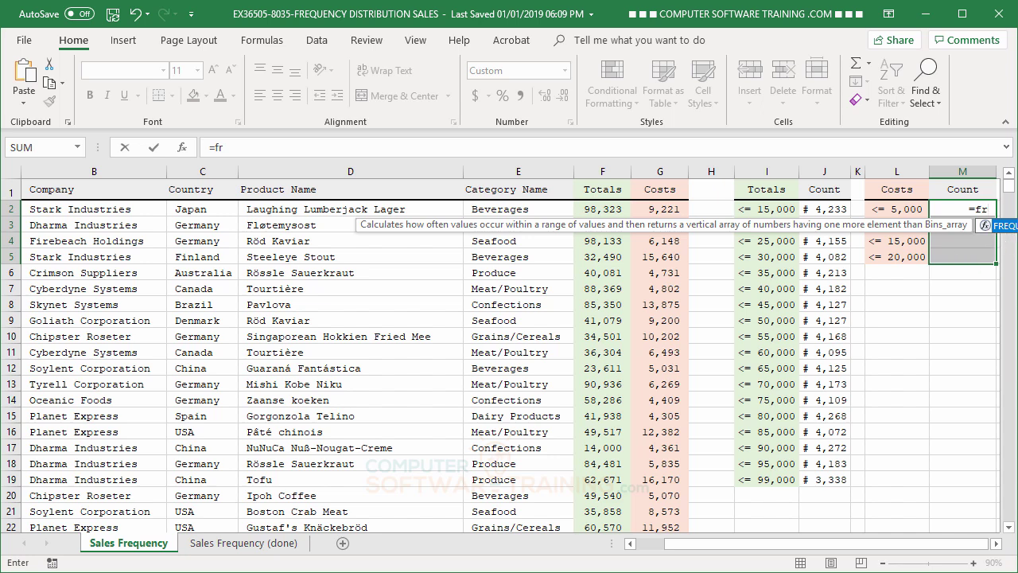
double_click(1003, 227)
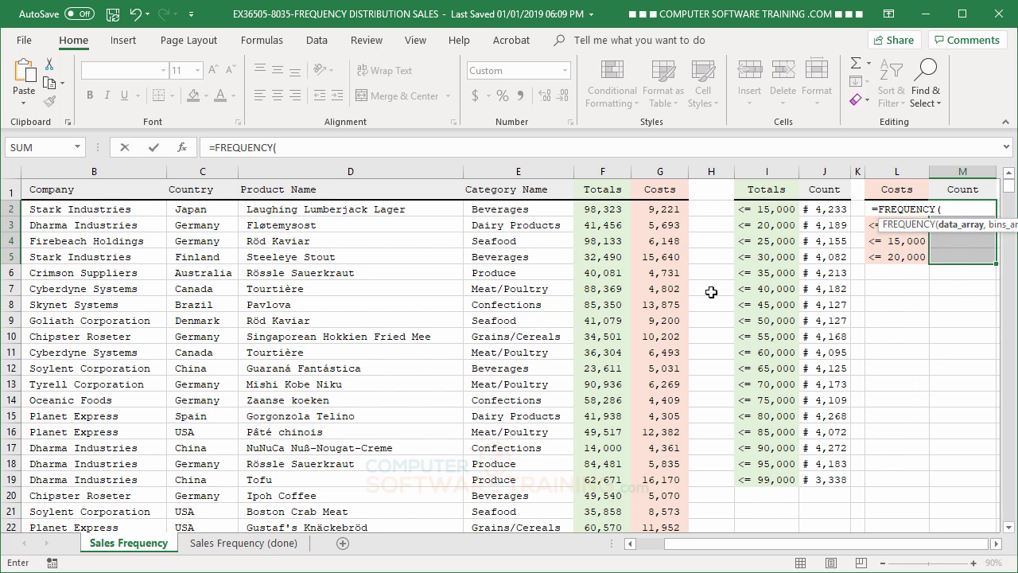
left_click(658, 211)
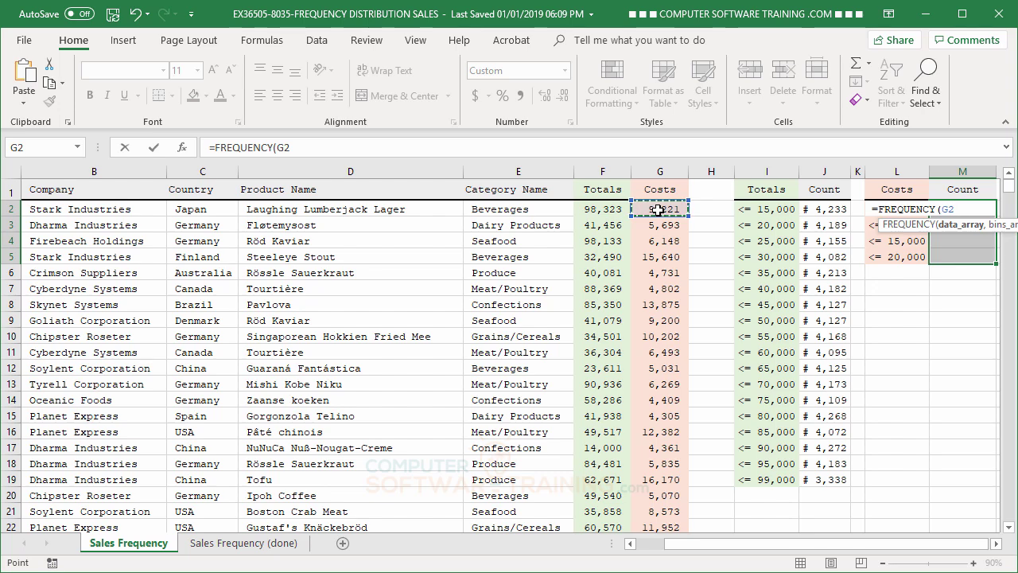
key("ctrl+shift+Down")
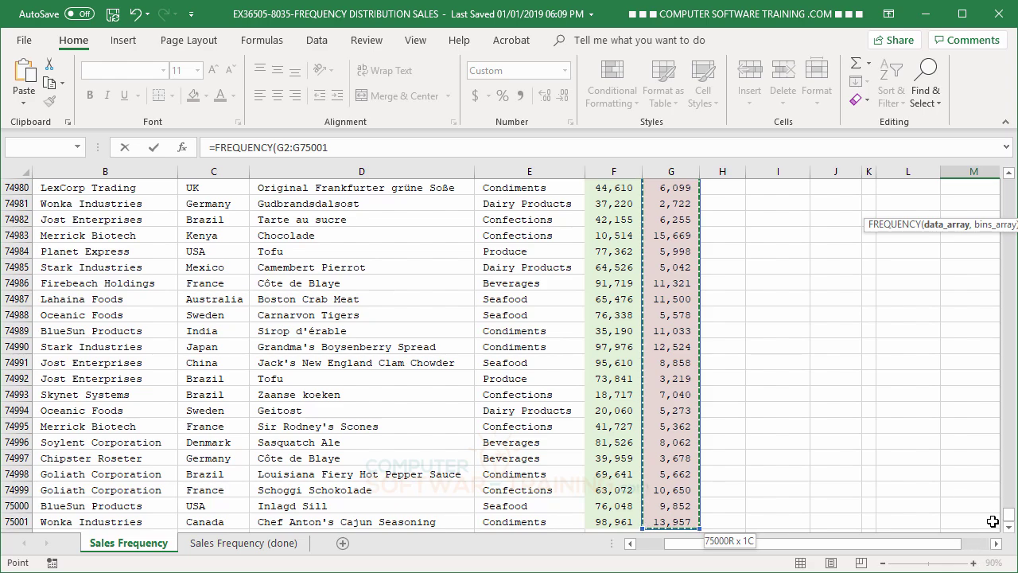
left_click_drag(1012, 517, 1013, 184)
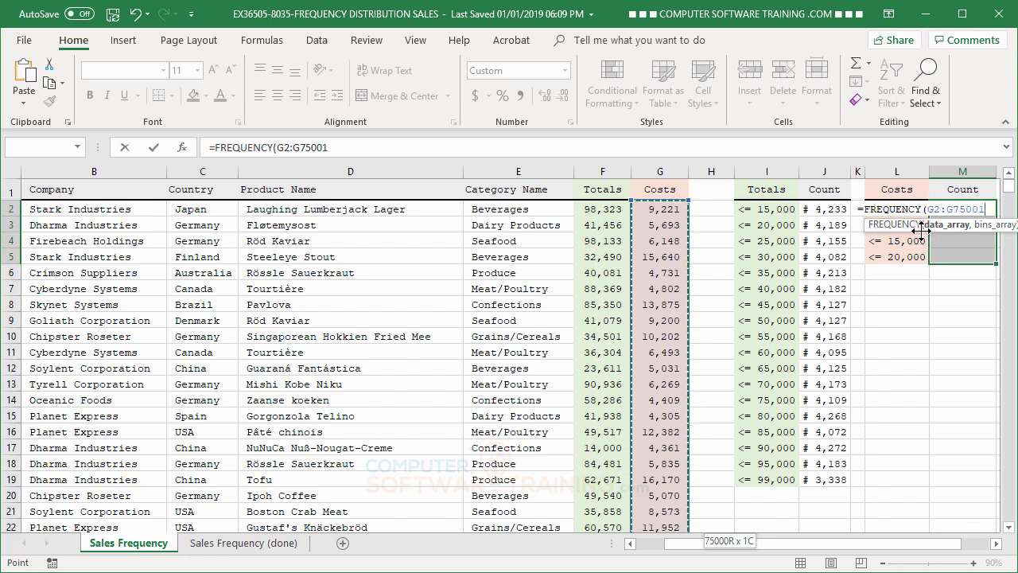
left_click_drag(917, 233, 880, 267)
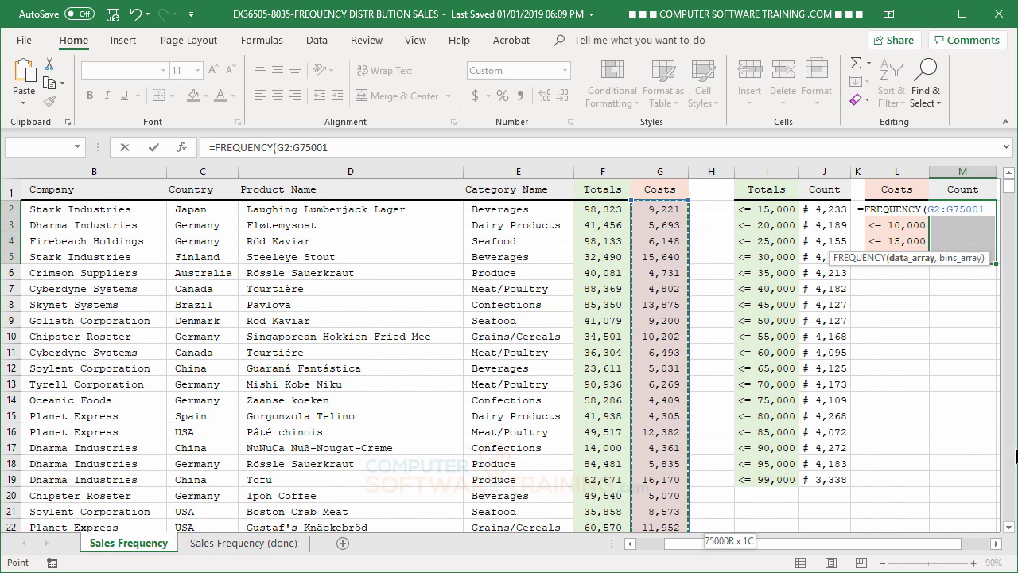
type(",")
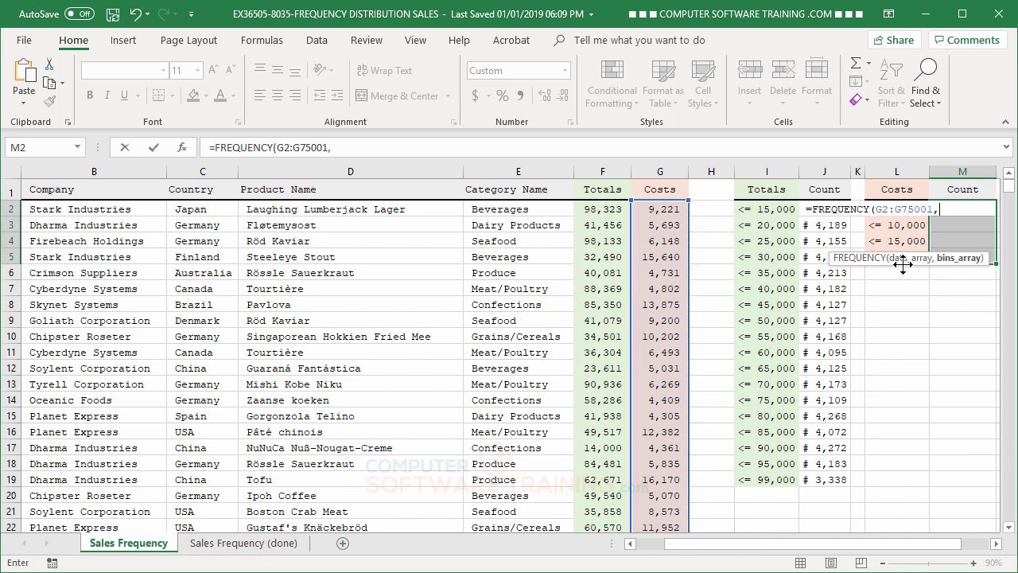
left_click_drag(903, 265, 905, 289)
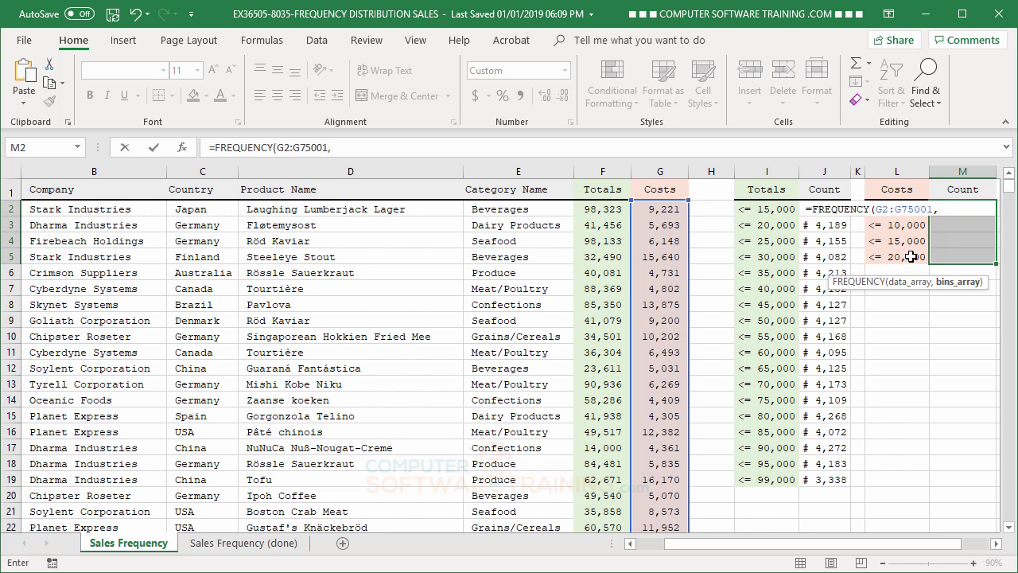
left_click_drag(905, 260, 897, 208)
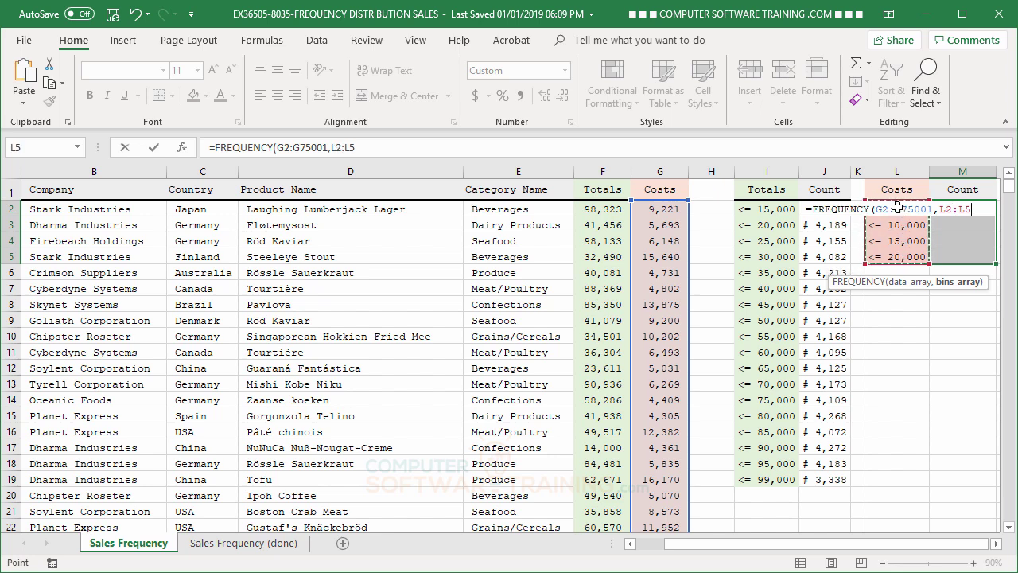
type(")")
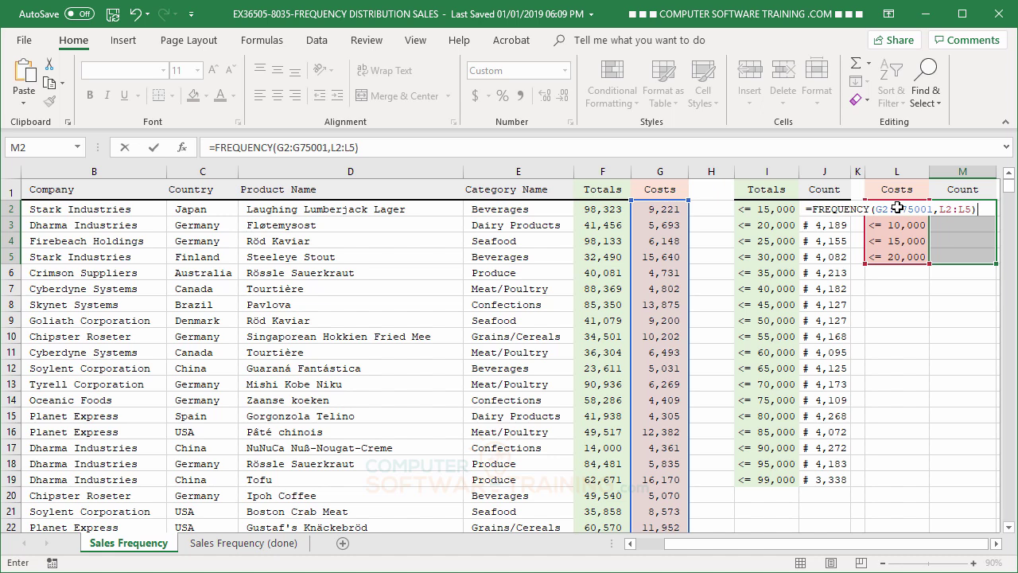
key("ctrl+shift+Return")
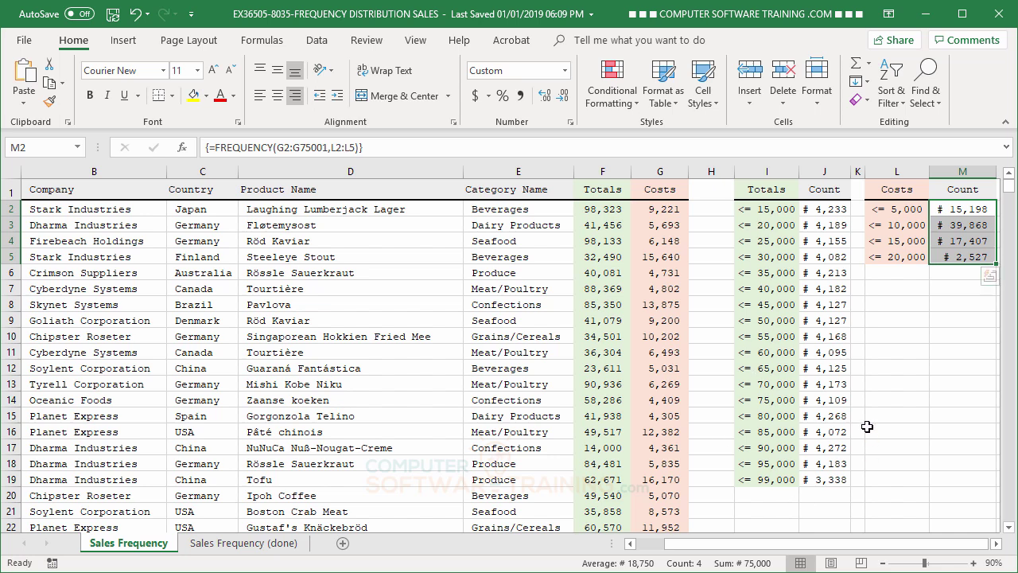
Step: Replace the first four Totals bin limits in I2:I5 with 25000, 50000, 75000 and 99999
left_click(765, 208)
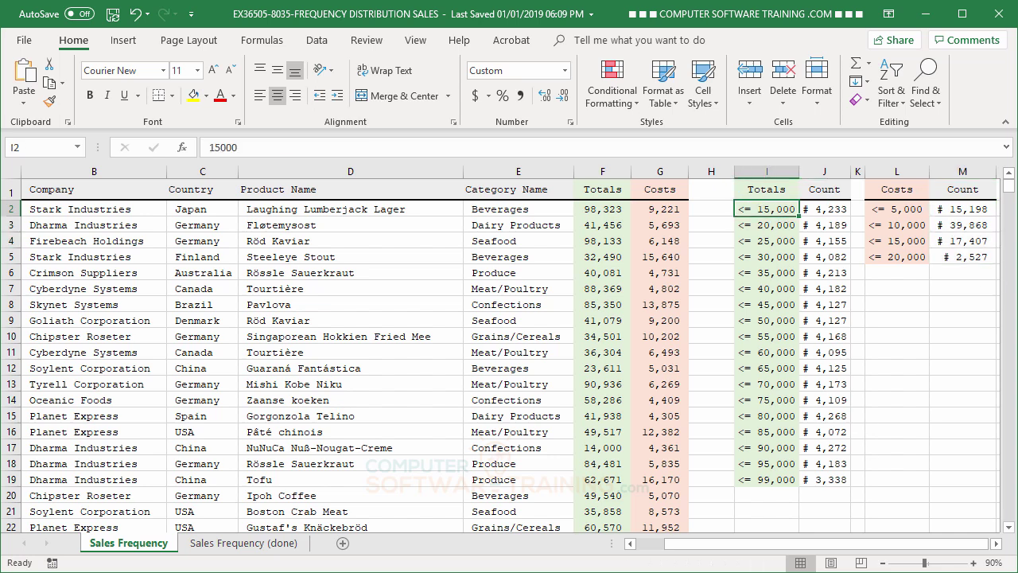
type("25")
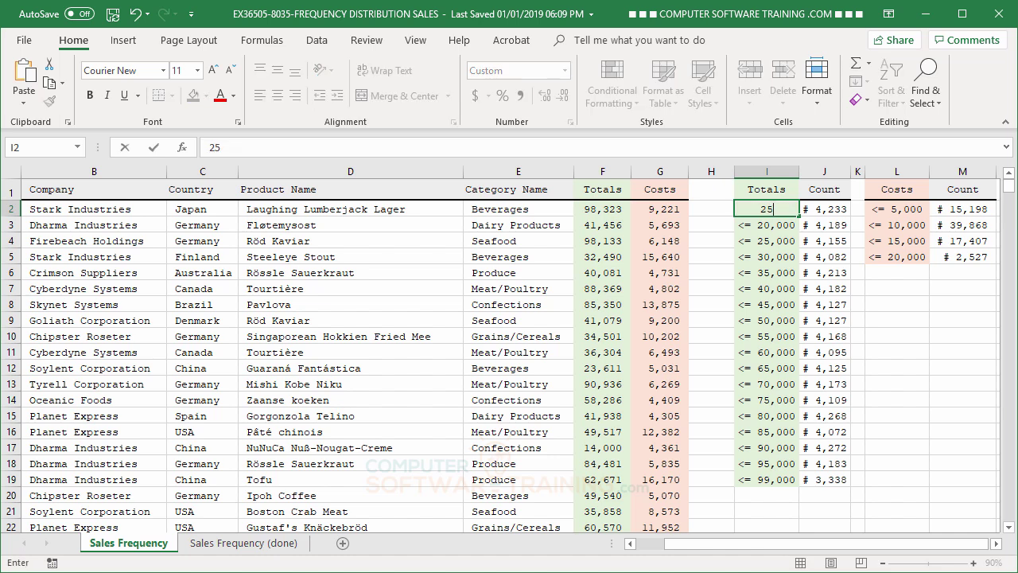
type("000")
key("Return")
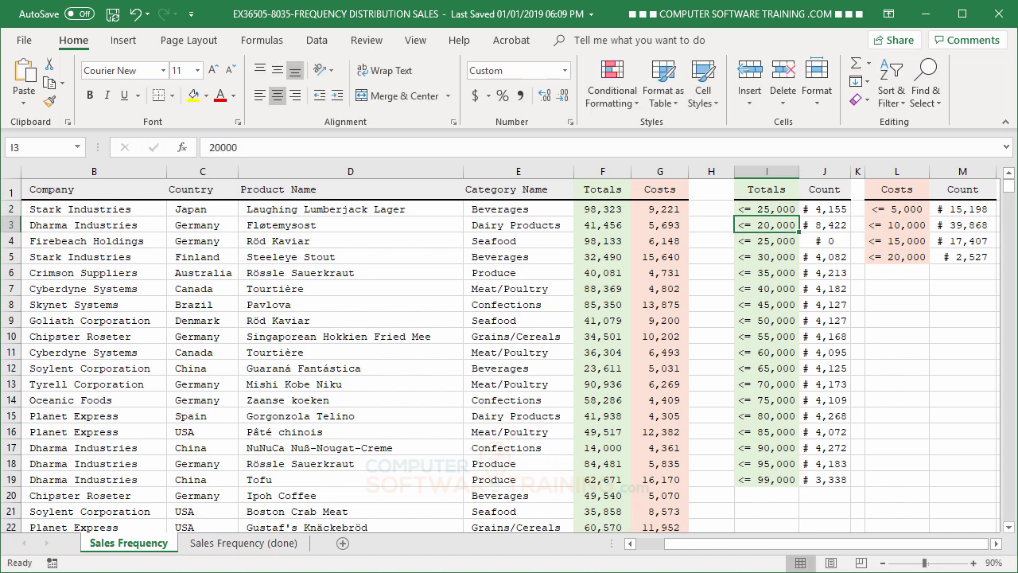
type("50000")
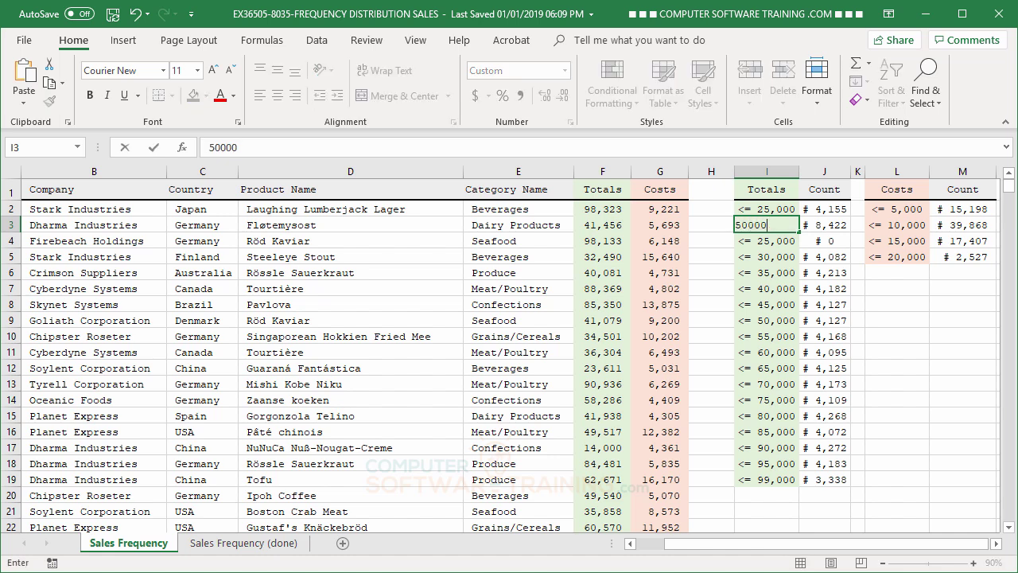
key("Return")
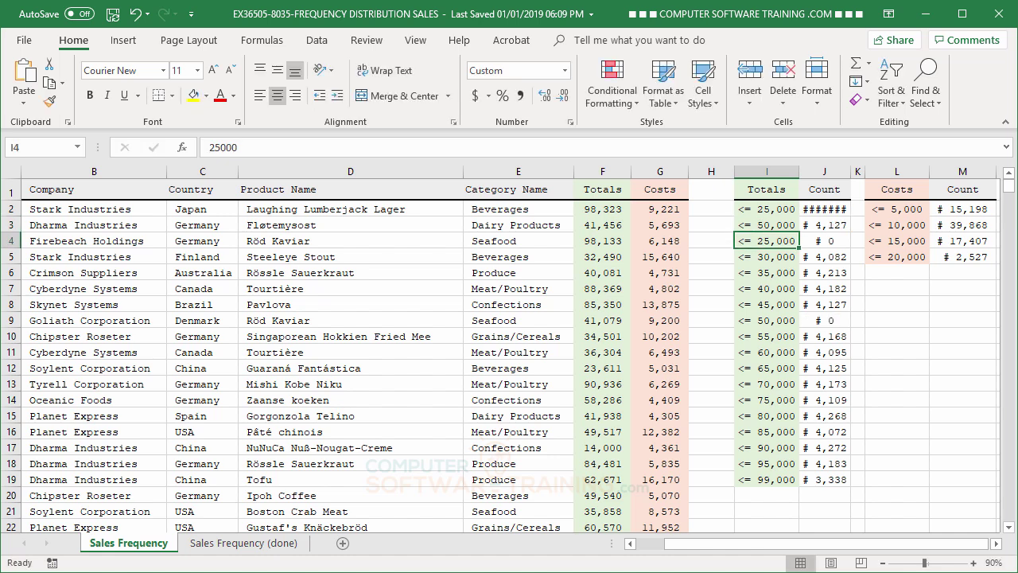
type("75,000")
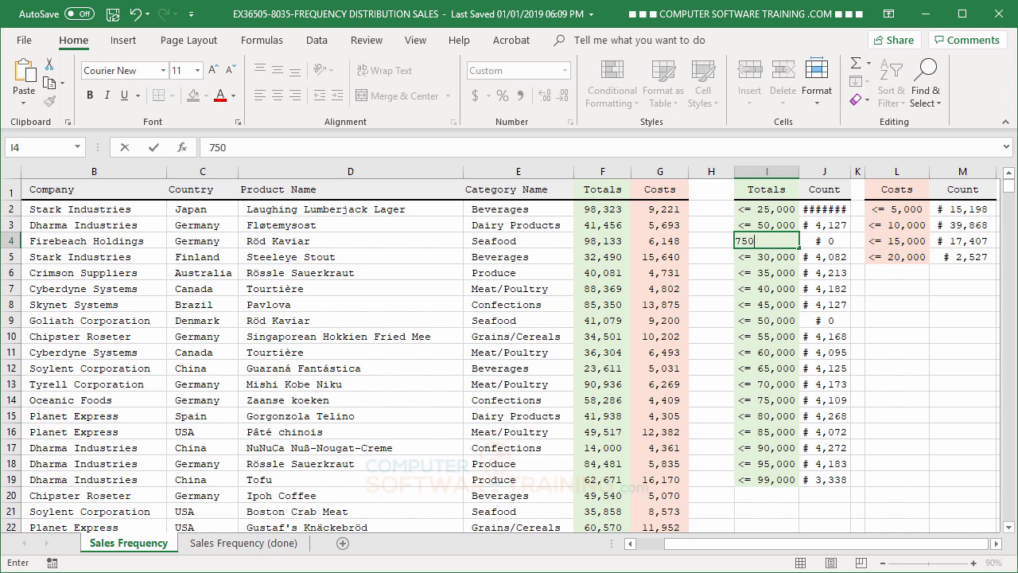
key("Return")
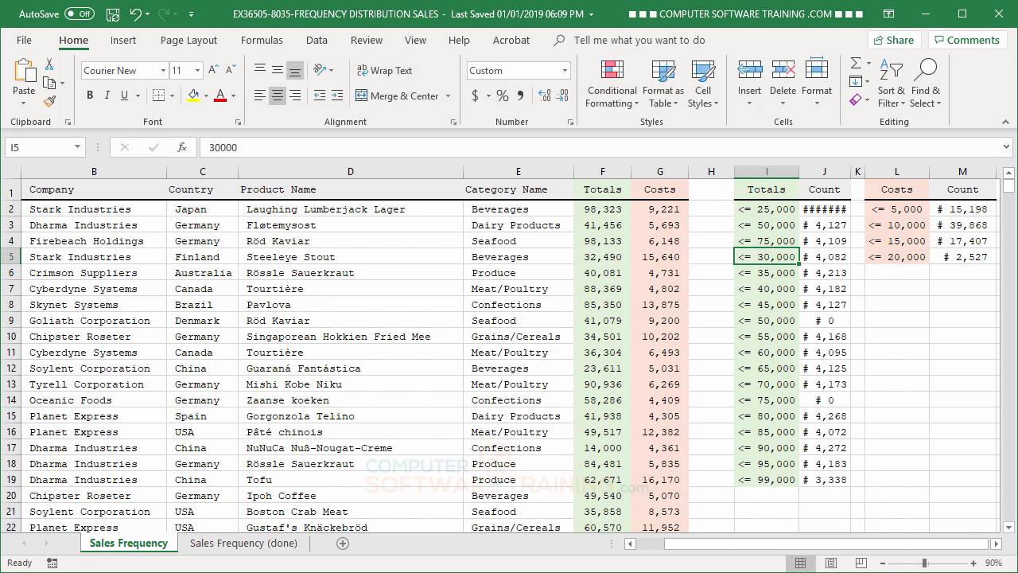
type("99")
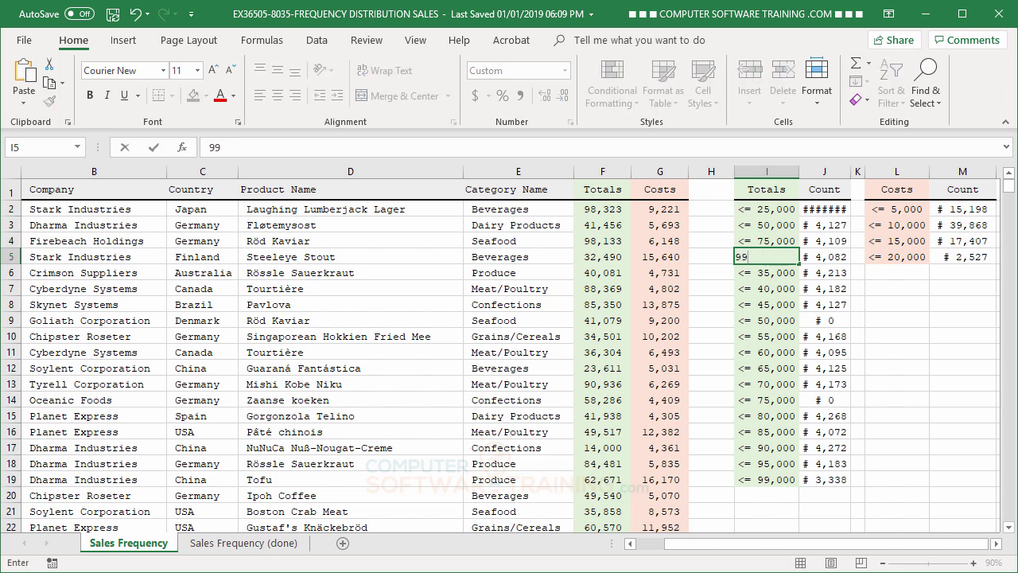
type("999")
key("Return")
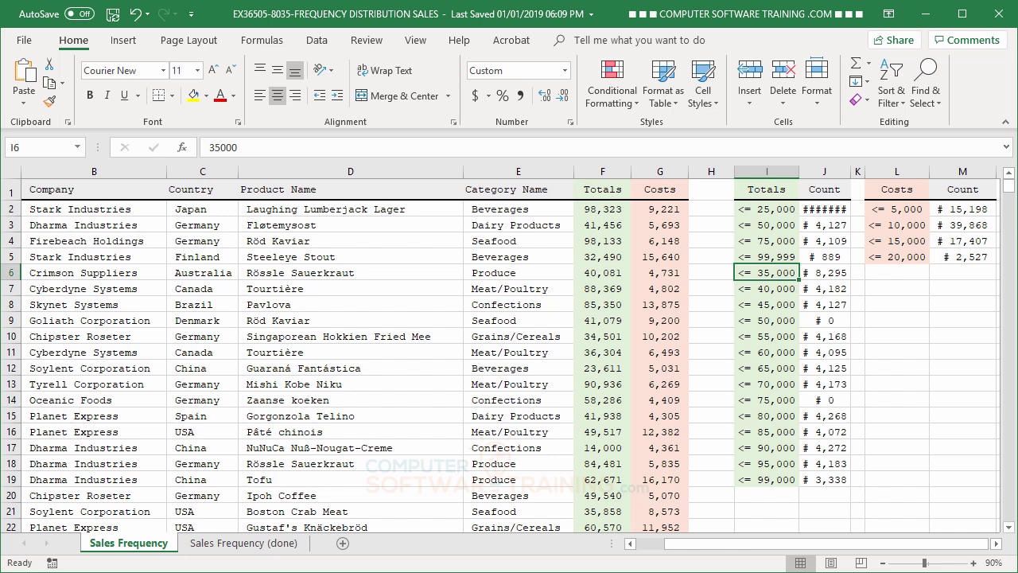
Step: Clear the remaining Totals bin limits in I6:I19 and autofit the width of Count column J
key("Delete")
key("Down")
key("Delete")
key("Down")
key("Delete")
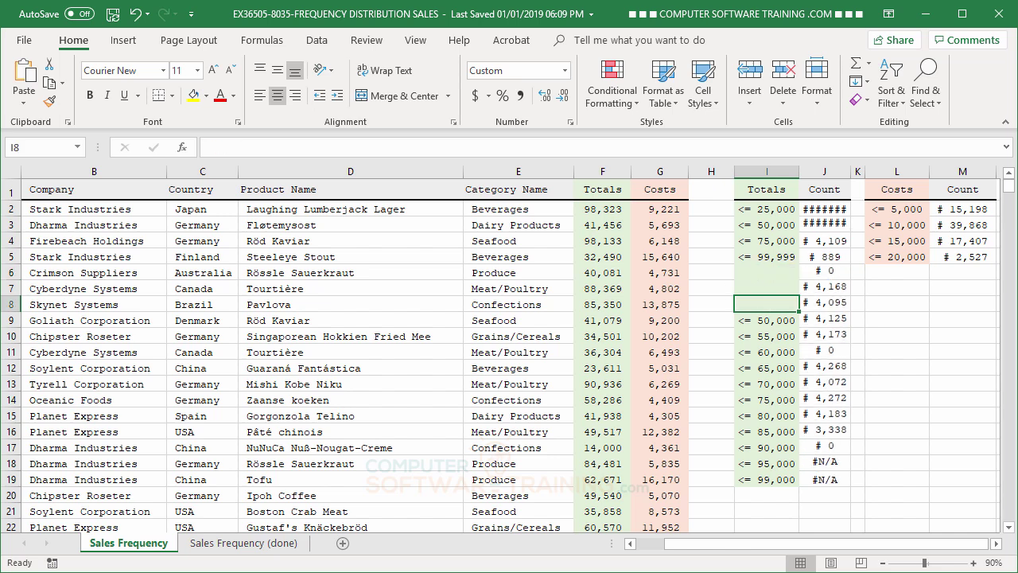
key("Down")
key("Delete")
key("Down")
key("Delete")
key("Down")
key("Delete")
key("Down")
key("Delete")
key("Down")
key("Down")
key("Delete")
key("Down")
key("Delete")
key("Down")
key("Delete")
key("Down")
key("Delete")
key("Down")
key("Delete")
key("Down")
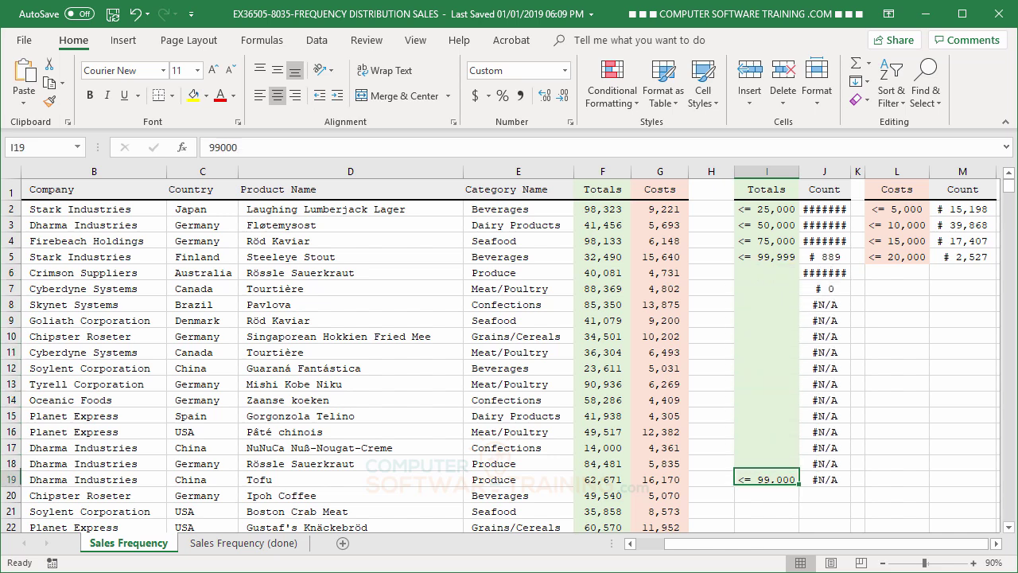
key("Down")
key("Down")
key("Up")
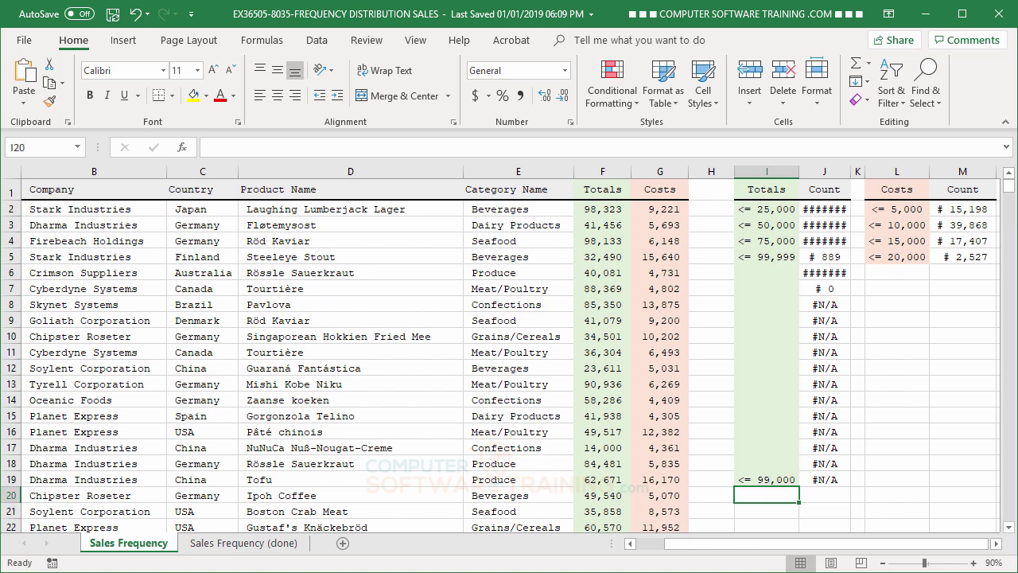
key("Up")
key("Delete")
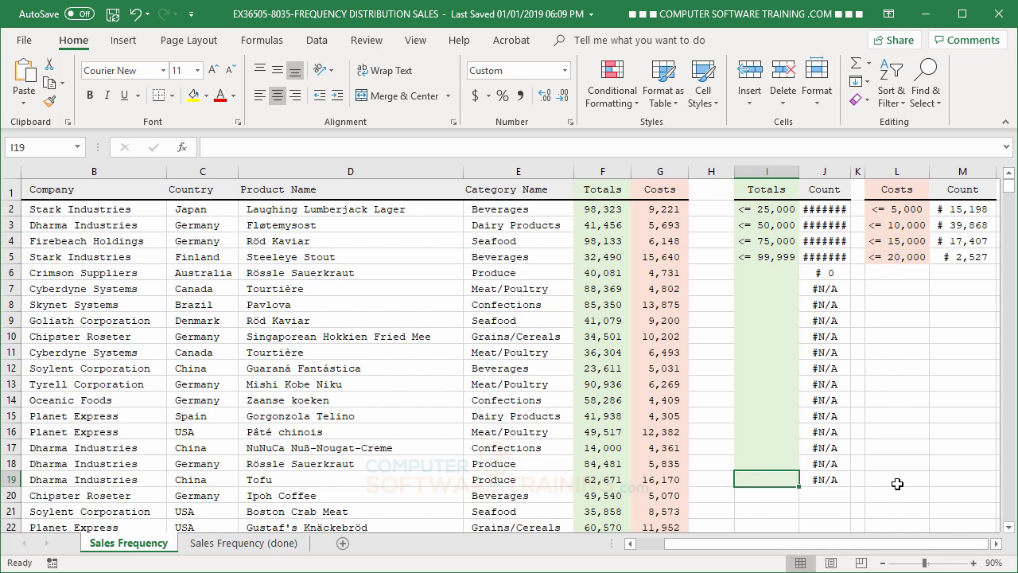
double_click(850, 174)
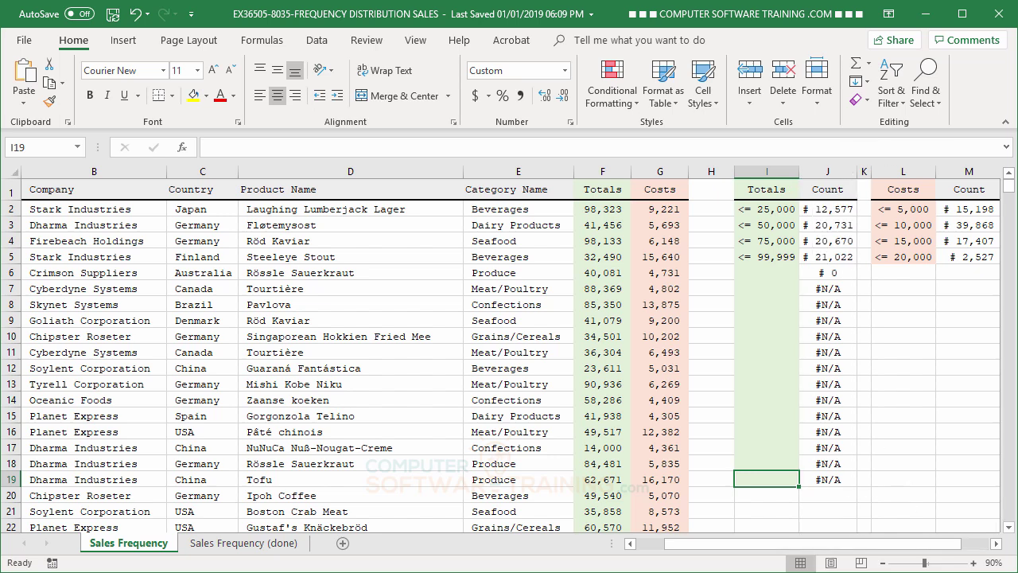